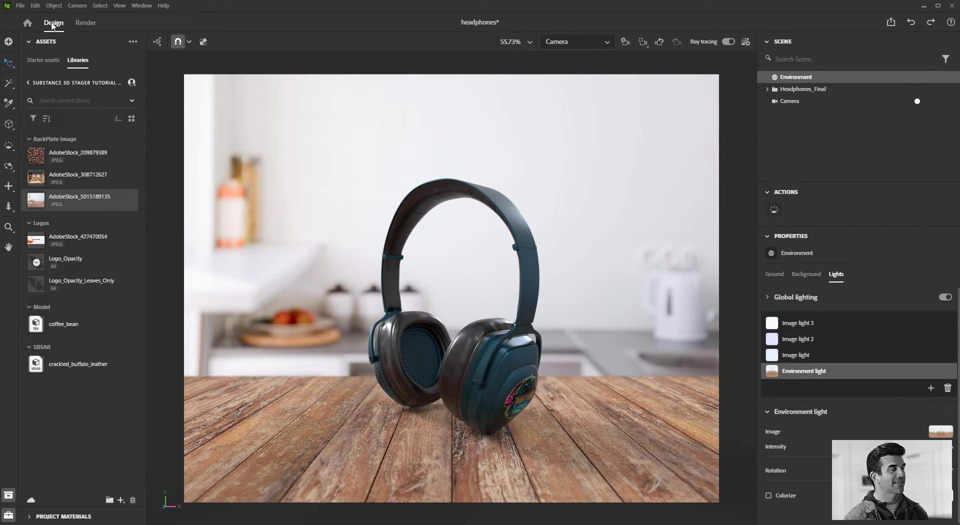
In the Render workspace, raise the quality preset from High to Ultra (10,000 samples, noise 0.5)
left_click(85, 23)
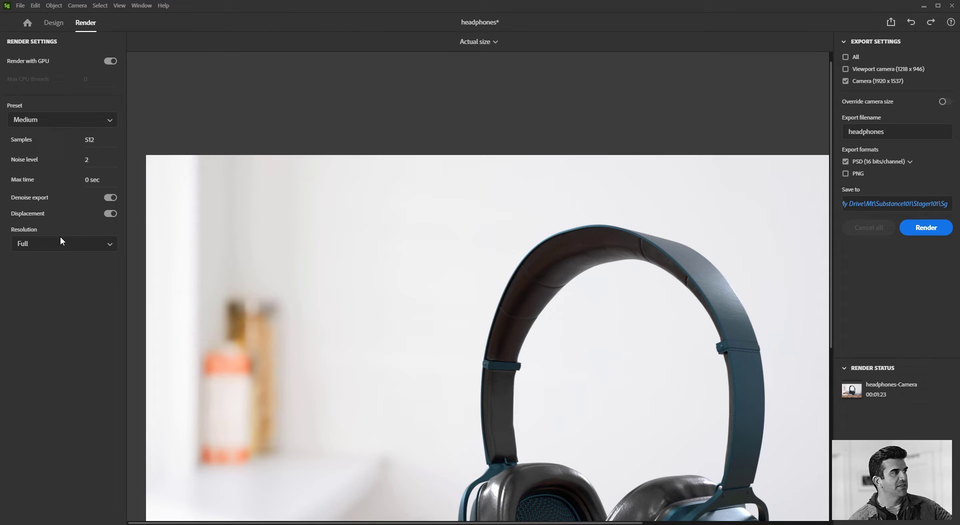
left_click(63, 116)
left_click(60, 167)
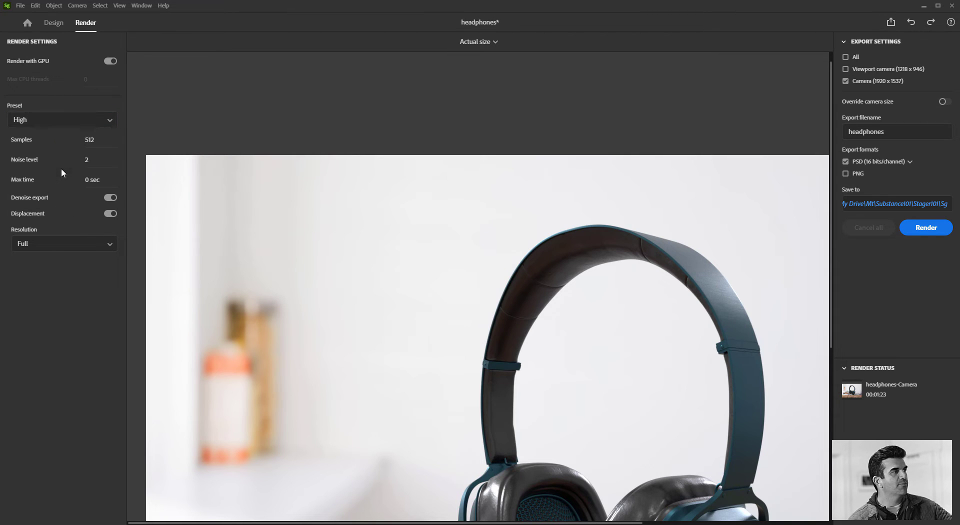
left_click(55, 119)
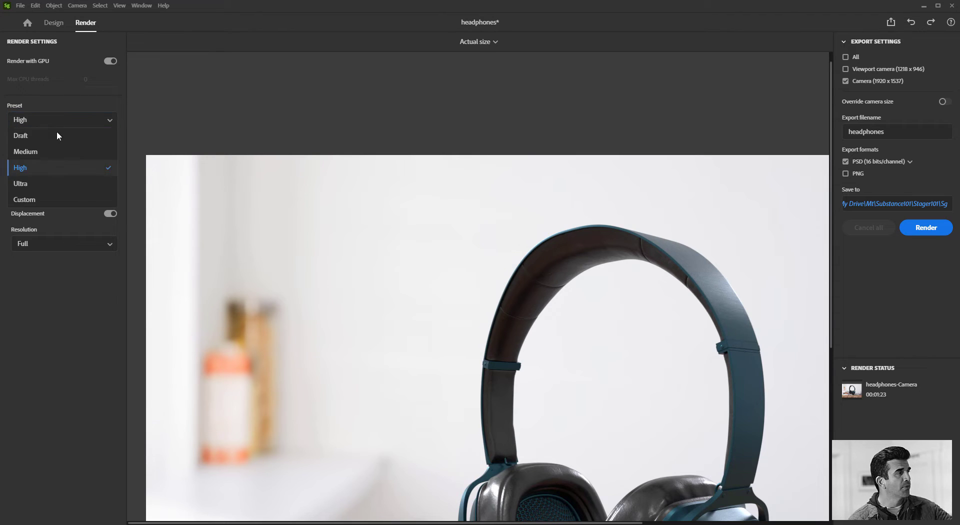
left_click(64, 184)
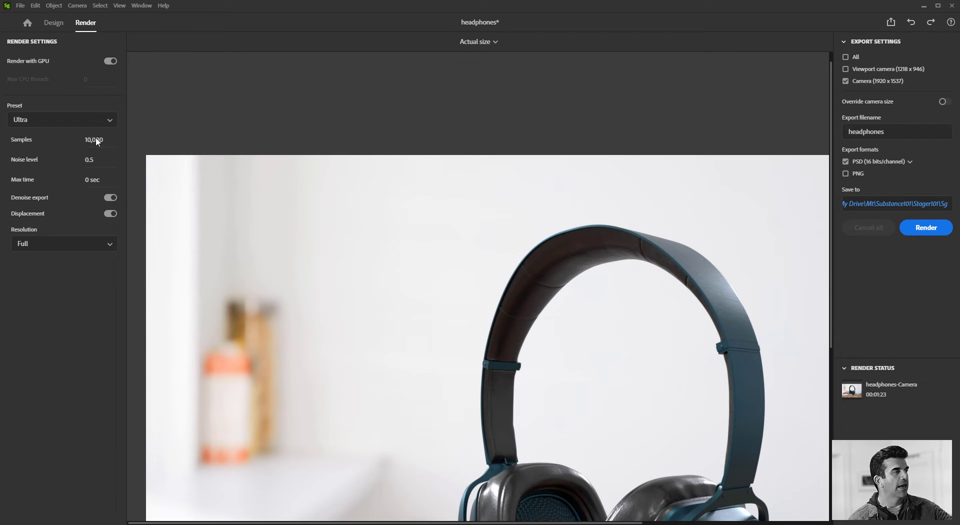
left_click(94, 121)
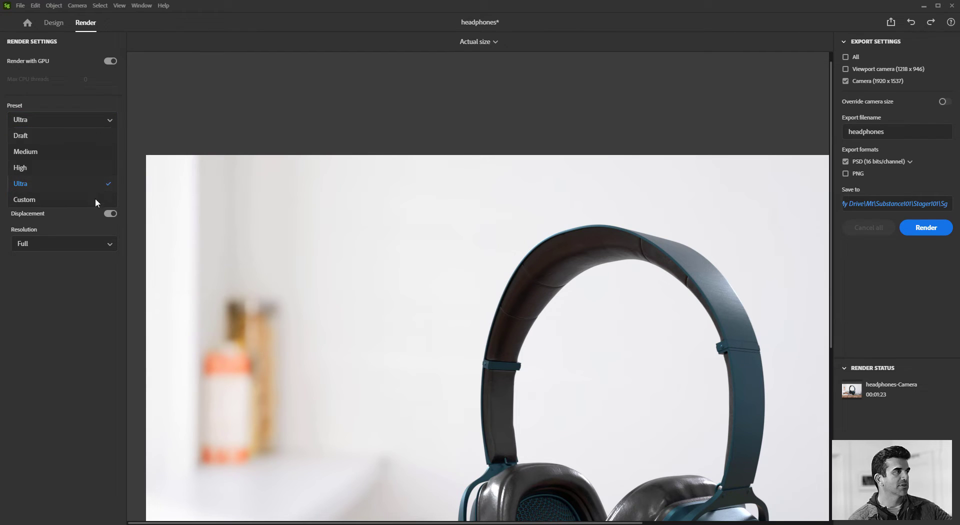
Return the render preset to High, with 2,048 samples and noise level 1
left_click(66, 168)
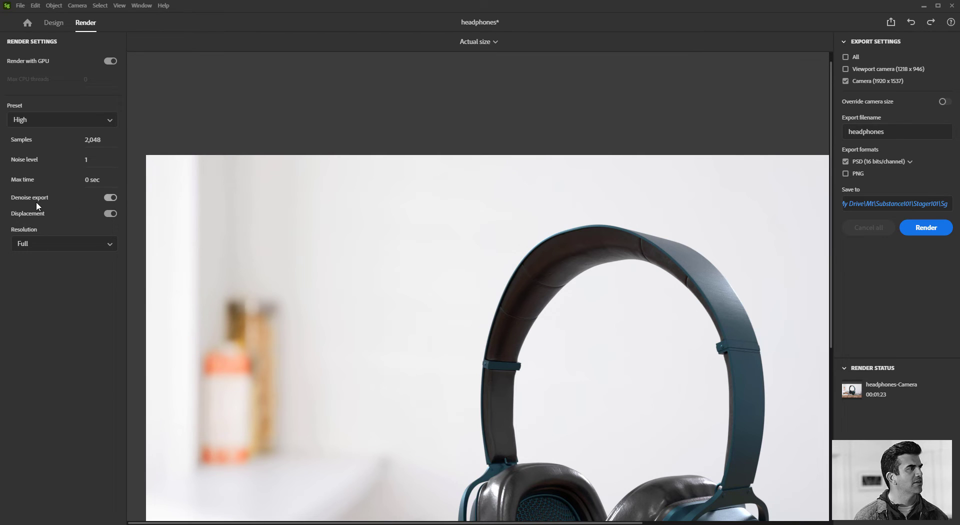
left_click(109, 214)
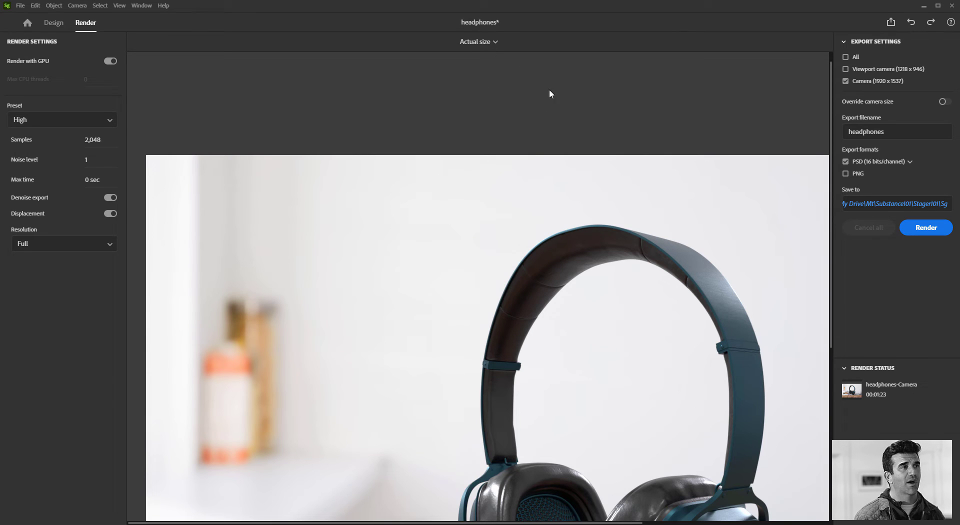
Keep the preview at actual size and leave the viewport camera render turned off
left_click(490, 43)
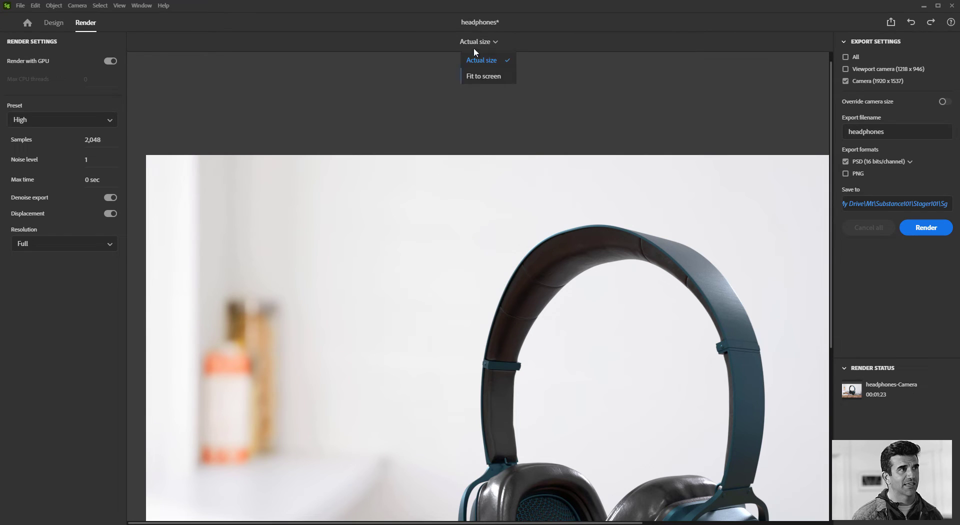
left_click(676, 105)
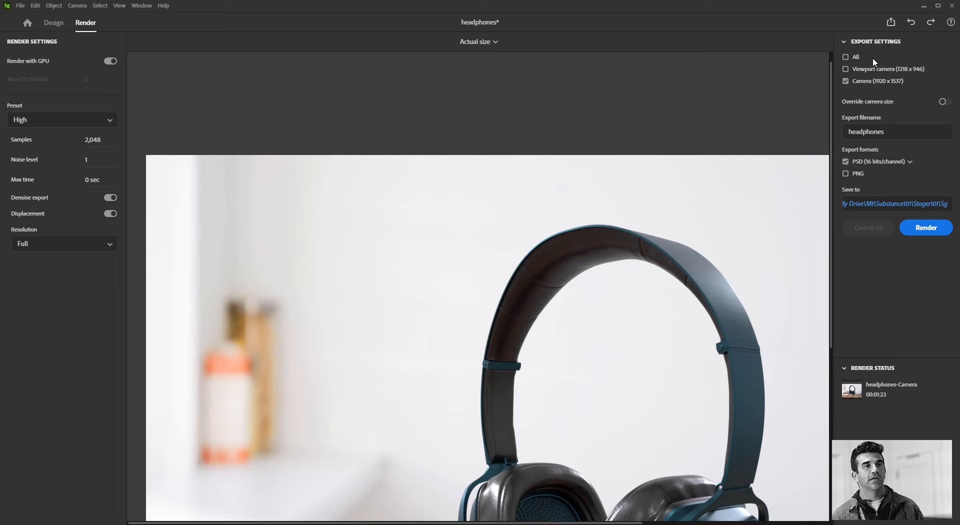
left_click(846, 69)
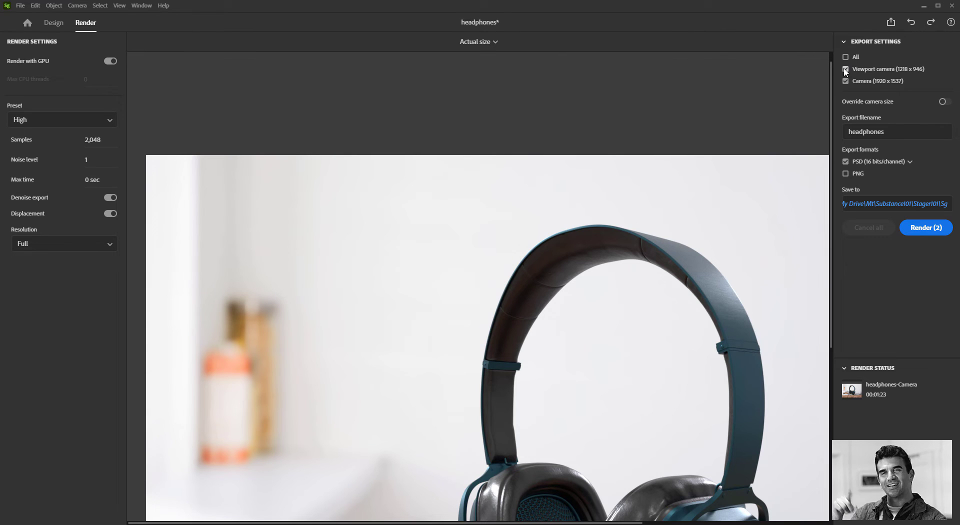
left_click(846, 70)
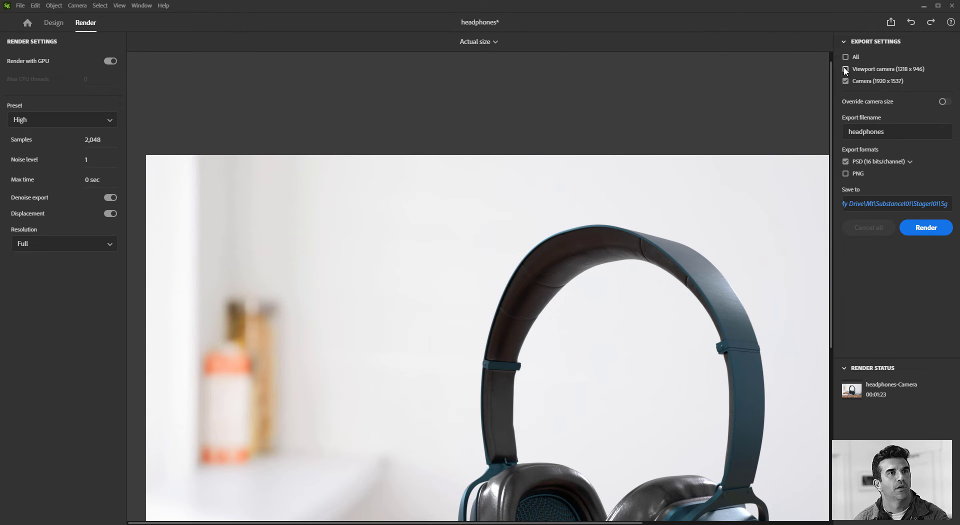
Leave the camera size override off and keep the PSD export at 16 bits per channel
left_click(943, 102)
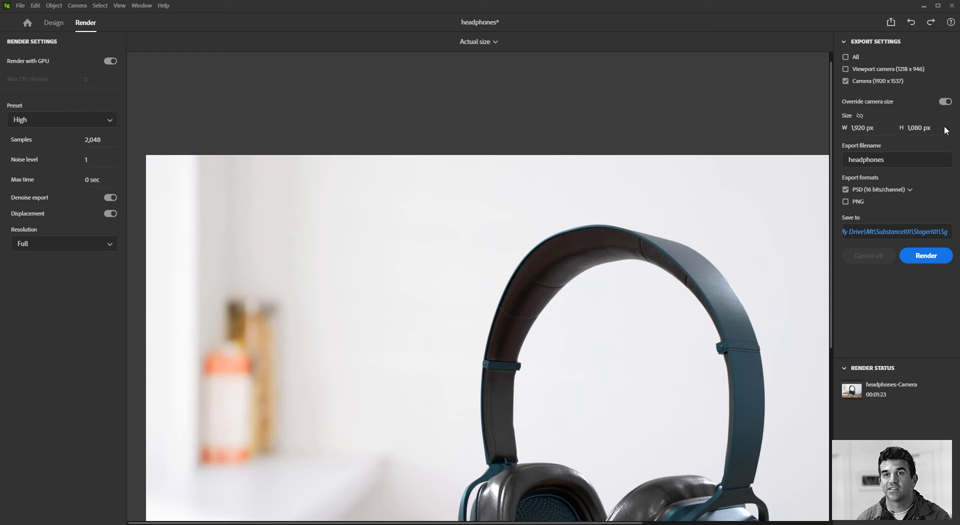
left_click(944, 102)
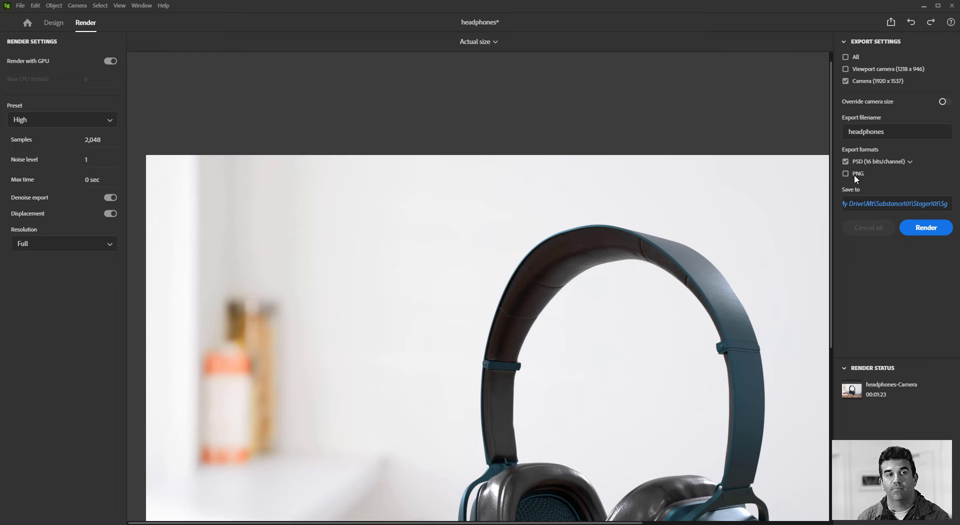
left_click(905, 163)
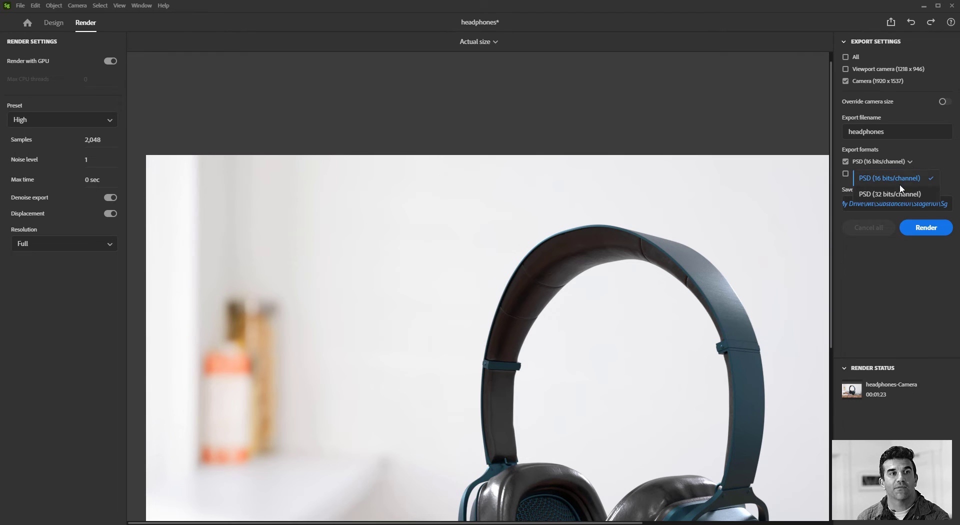
left_click(922, 177)
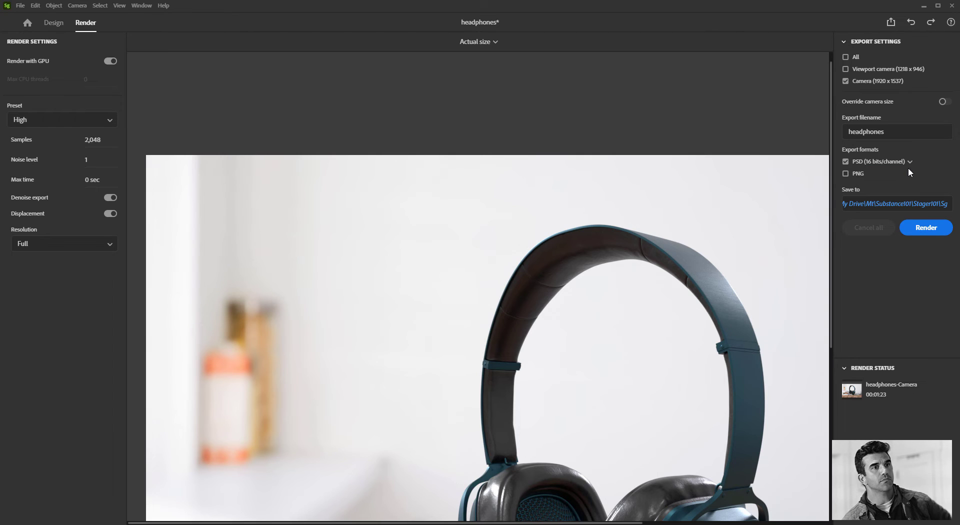
Keep the Stager101 save folder and bring up the options for the finished headphones-Camera render
left_click(862, 204)
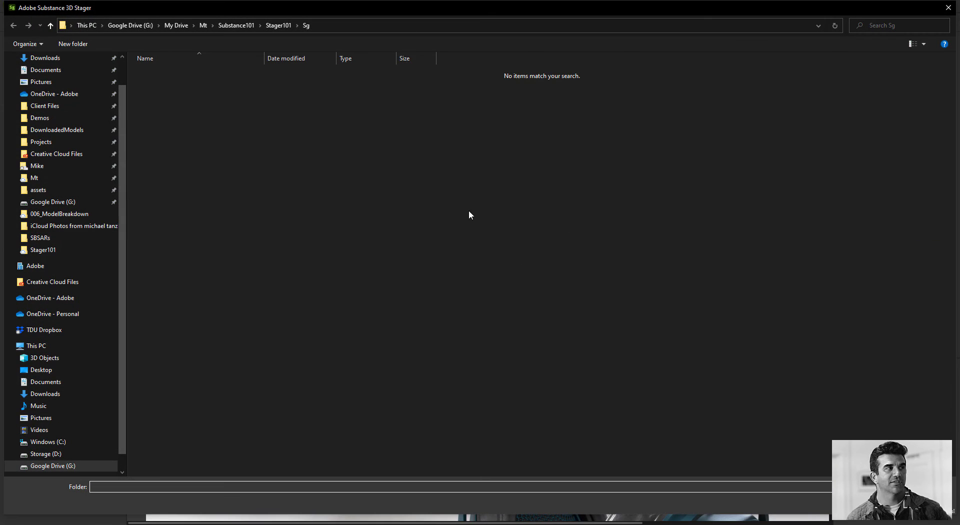
left_click(882, 510)
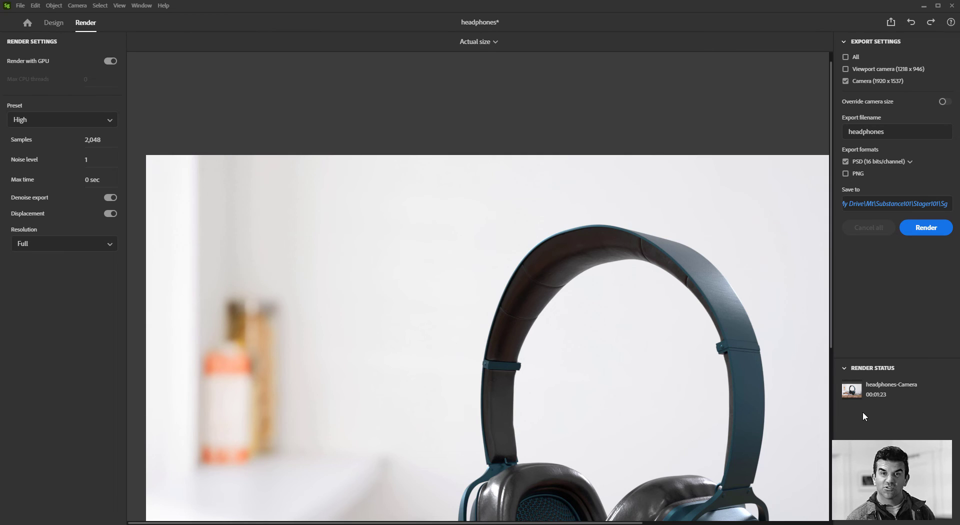
mouse_move(950, 393)
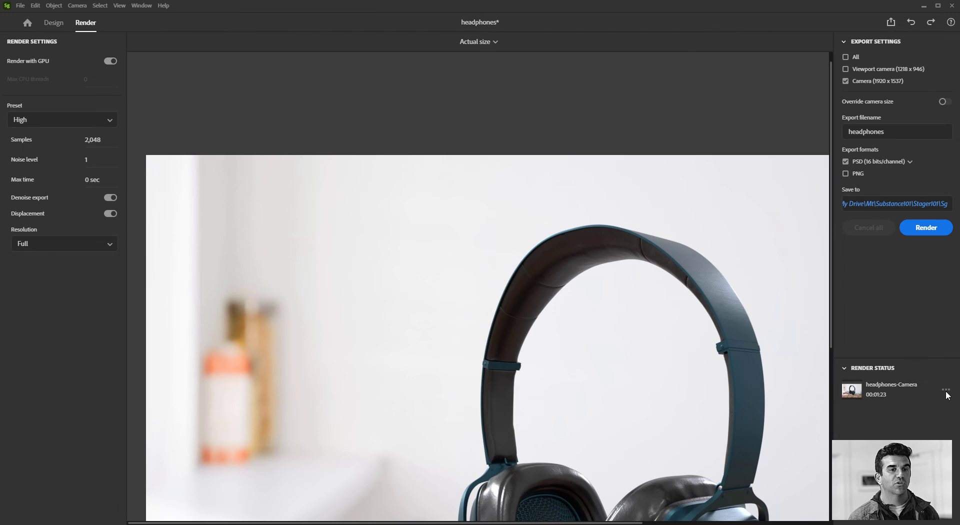
left_click(945, 390)
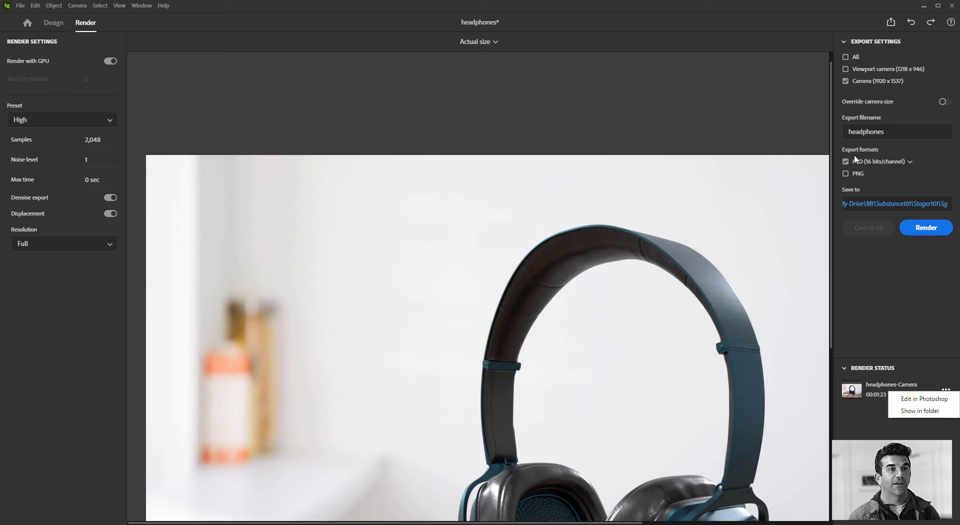
Open headphones-Camera.psd in Photoshop and toggle the Rendered image (denoised) layer's visibility to compare
left_click(924, 399)
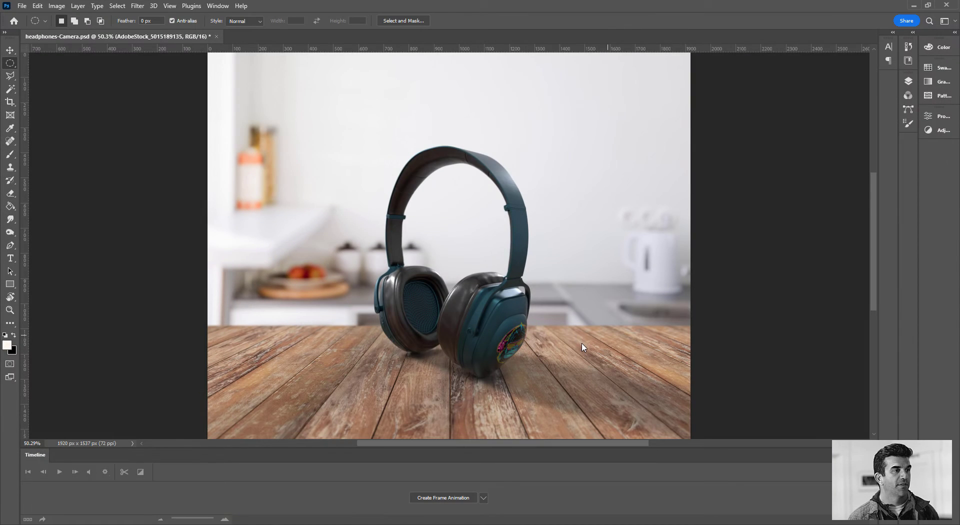
left_click(915, 80)
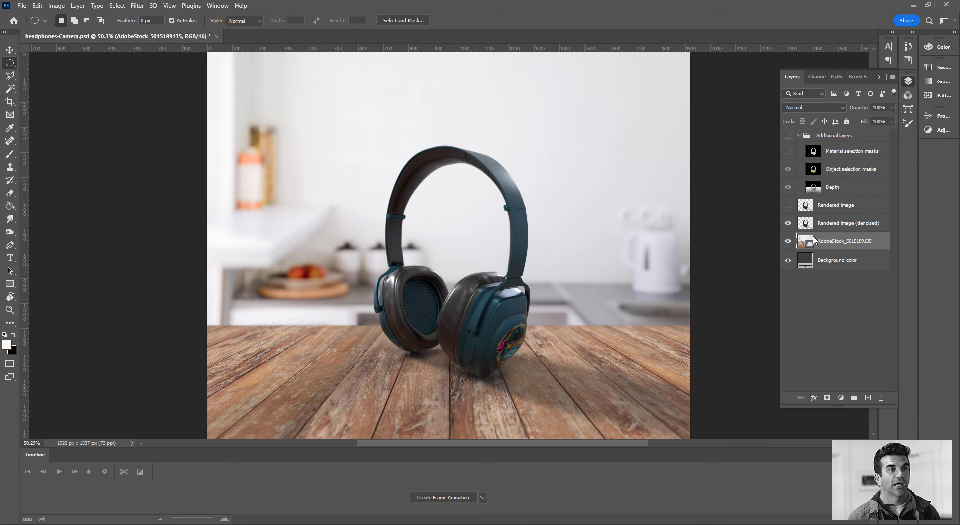
left_click(788, 223)
left_click(789, 223)
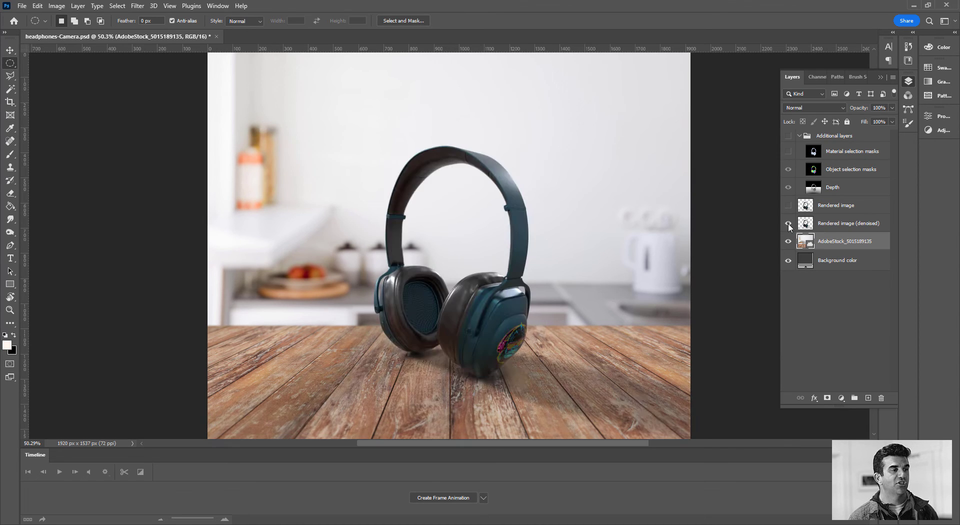
left_click(788, 223)
left_click(788, 223)
left_click(787, 223)
left_click(788, 223)
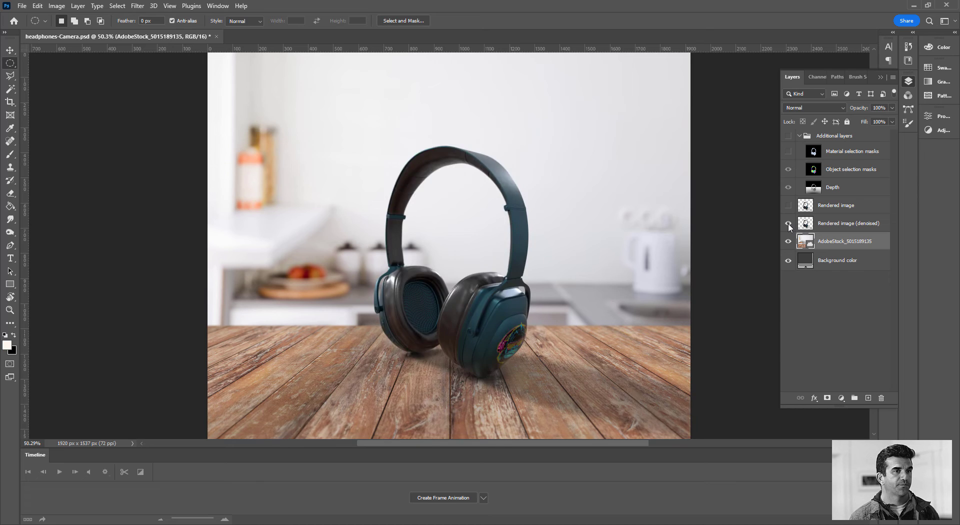
left_click(788, 223)
left_click(788, 223)
Compare the Additional layers, Object selection masks and Depth passes, leaving Object selection masks visible and active
left_click(788, 136)
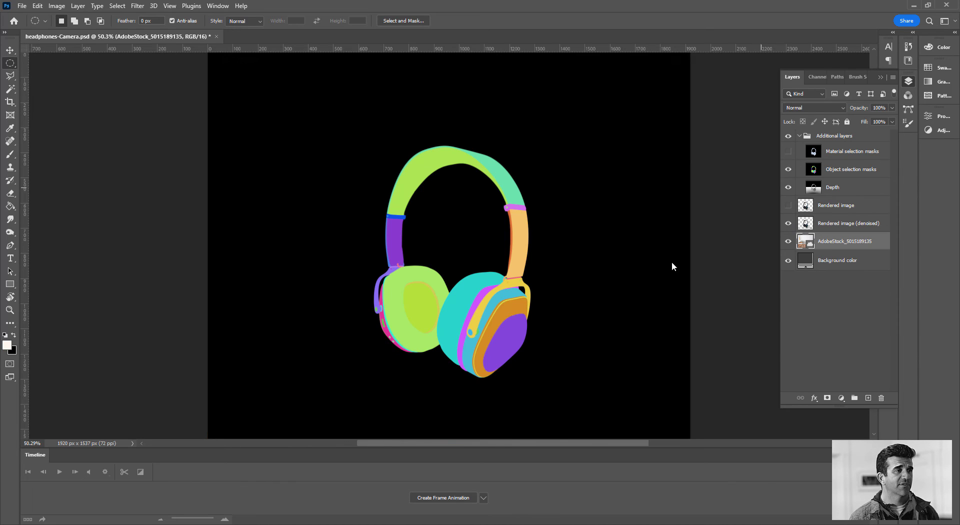
left_click(788, 169)
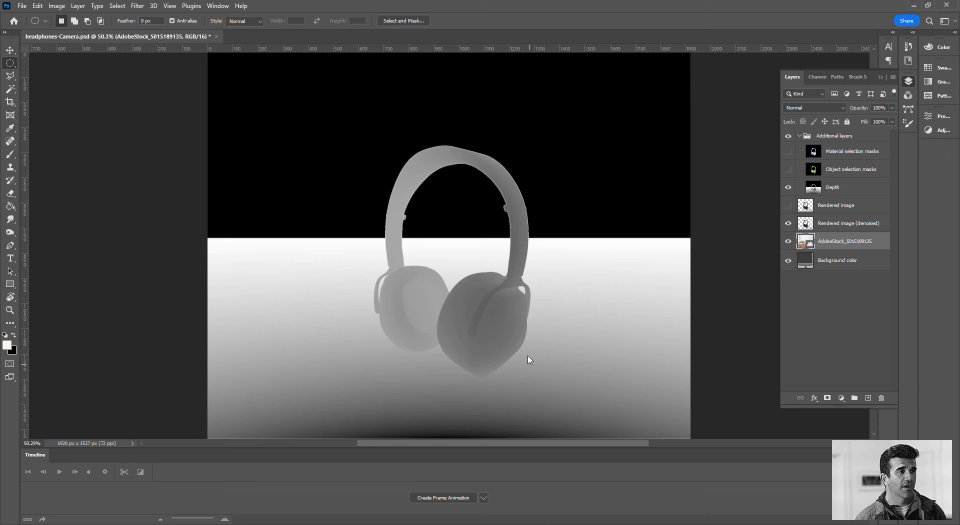
left_click(787, 170)
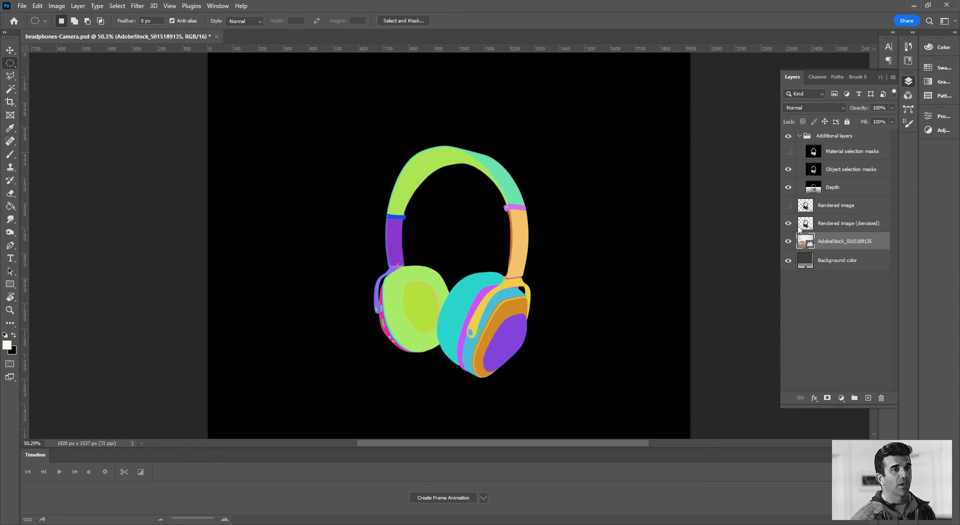
left_click(788, 136)
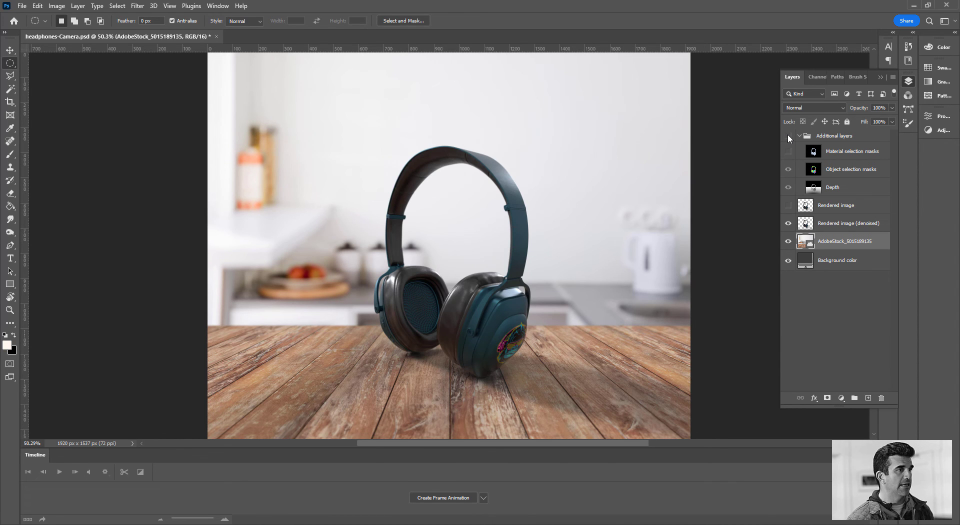
left_click(788, 136, "alt")
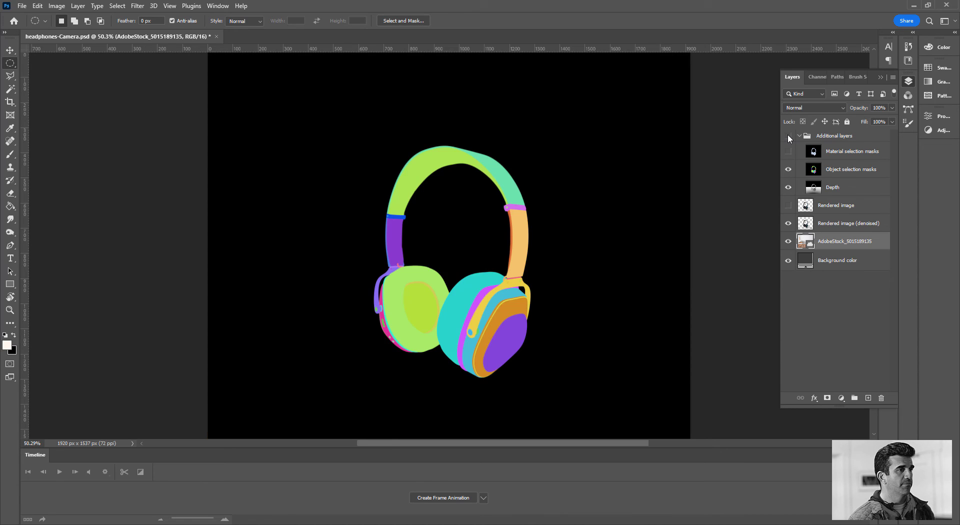
left_click(788, 135, "alt")
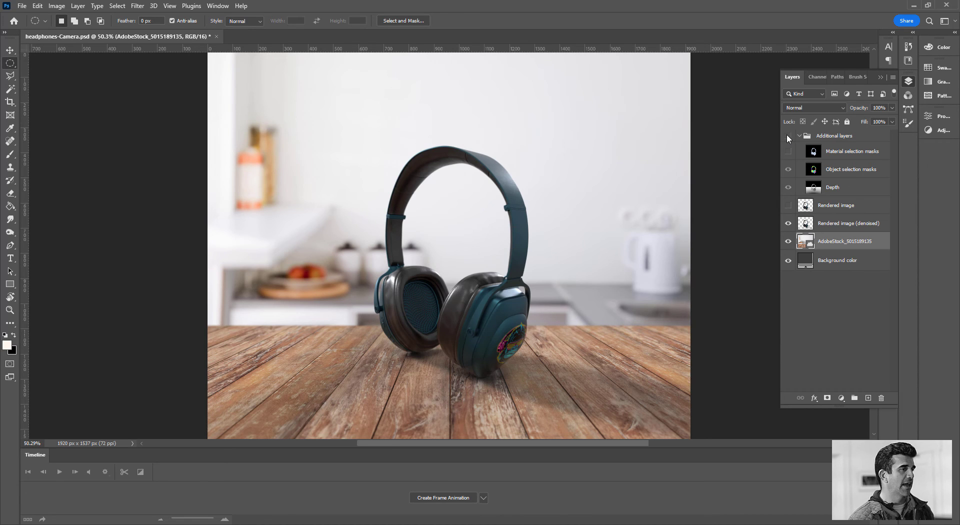
left_click(787, 135)
left_click(847, 171)
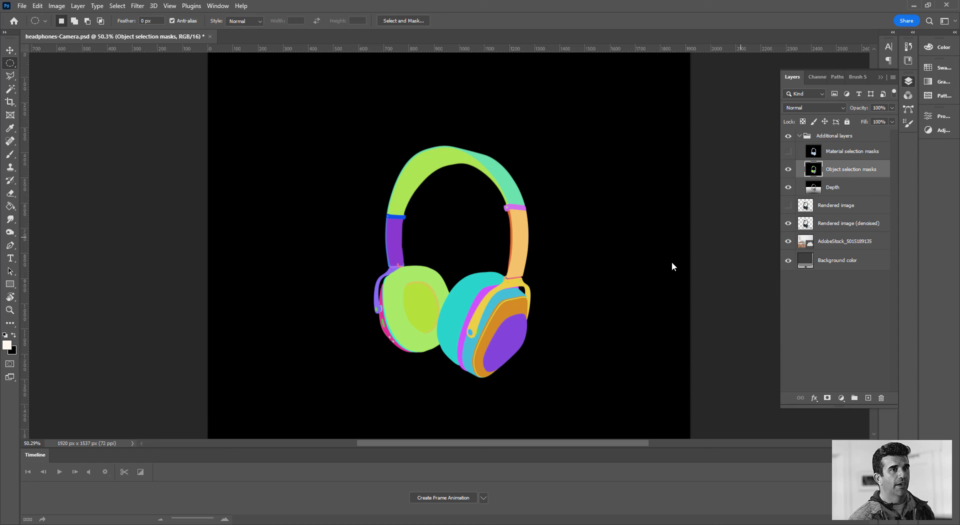
Magic Wand-select the right earcup rings and the headband bands and arc on the selection masks
key("w")
key("F7")
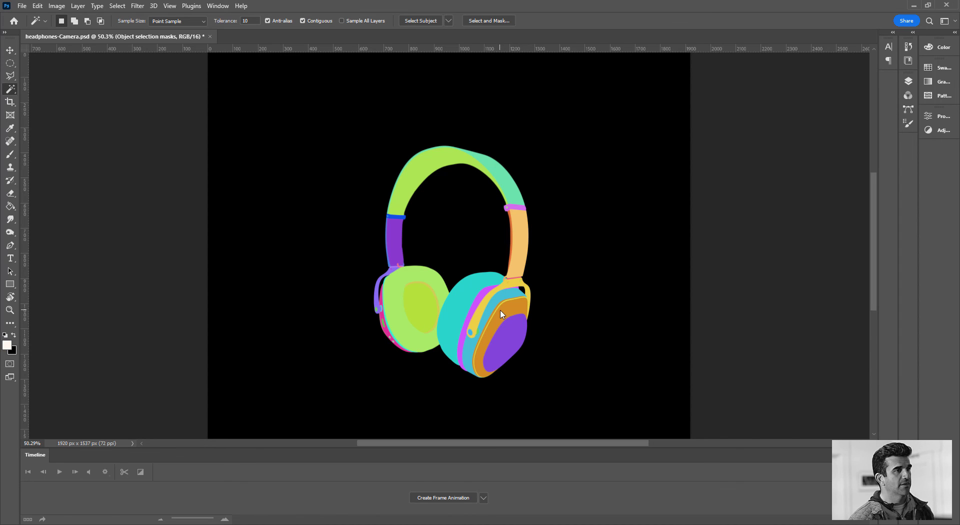
left_click(501, 314)
left_click(502, 298, "shift")
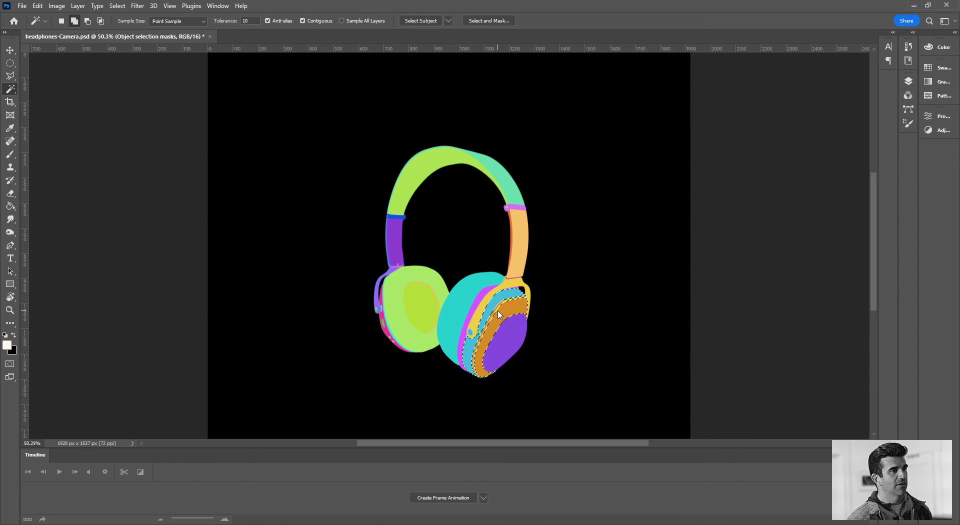
left_click(517, 245, "shift")
left_click(517, 193, "shift")
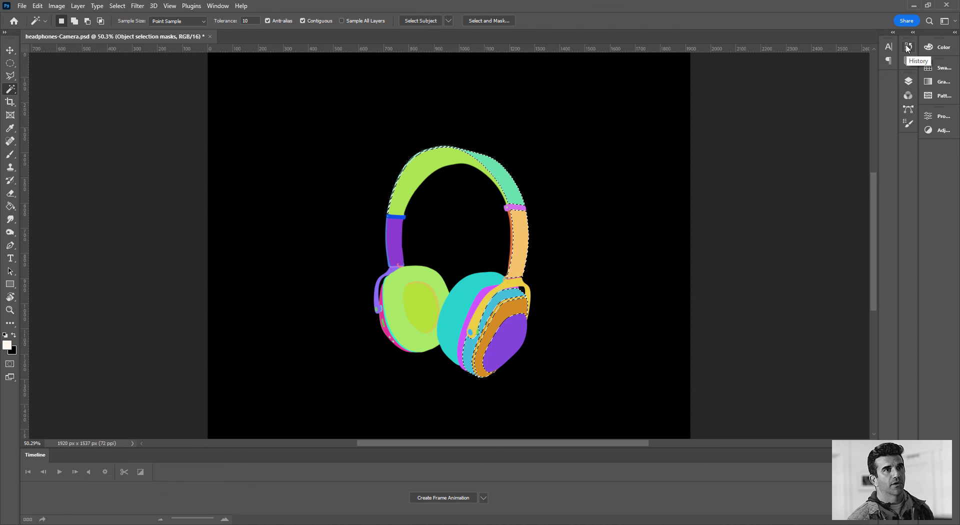
Hide Additional layers and apply Levels with input white at 104 to Rendered image (denoised)
left_click(908, 81)
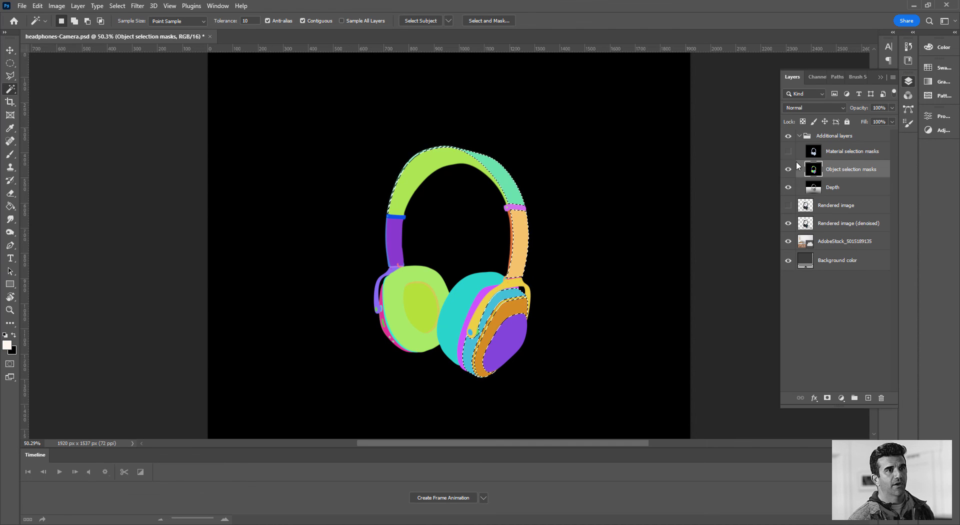
left_click(788, 136)
left_click(838, 226)
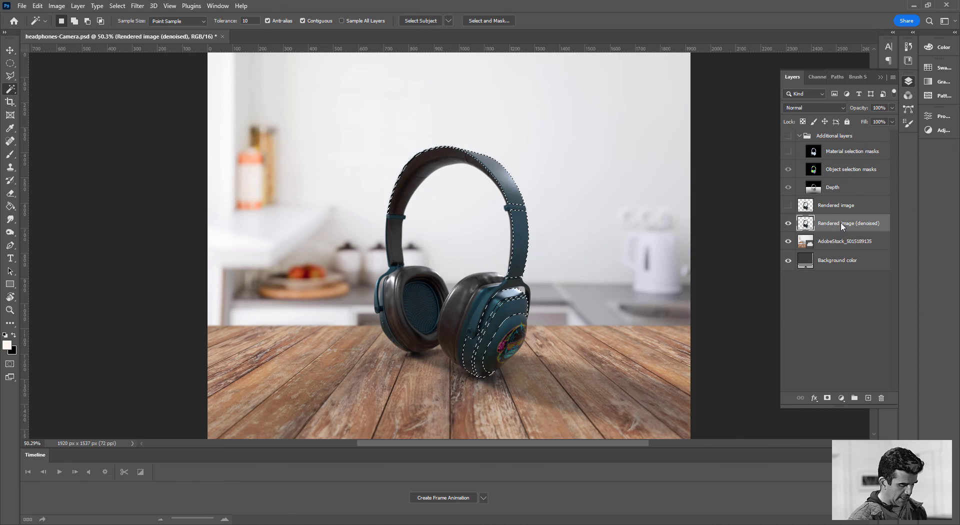
key("ctrl+l")
left_click_drag(511, 215, 437, 222)
left_click_drag(470, 102, 725, 83)
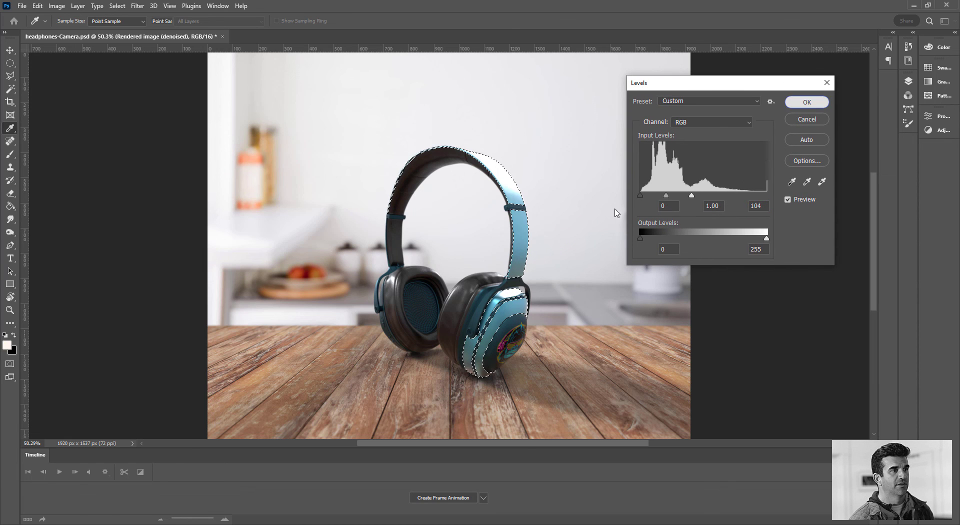
key("Return")
key("m")
key("ctrl+d")
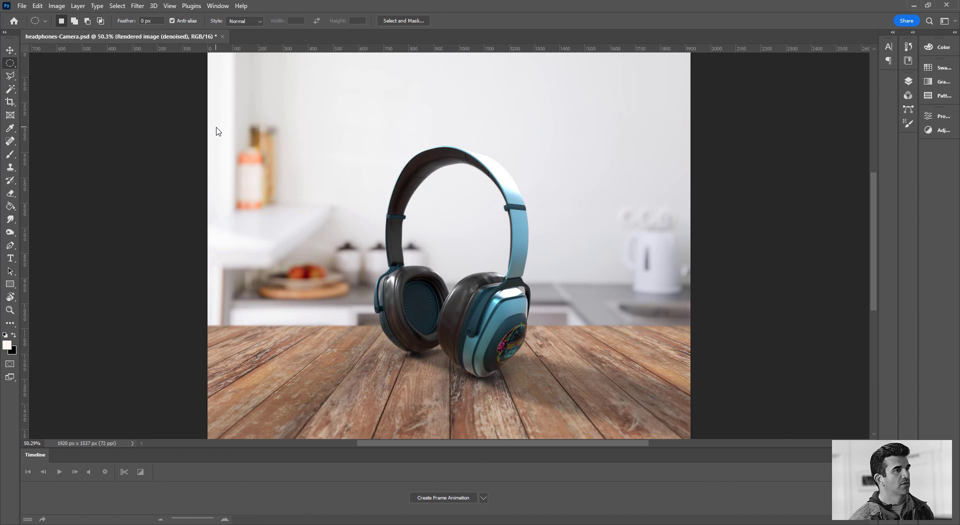